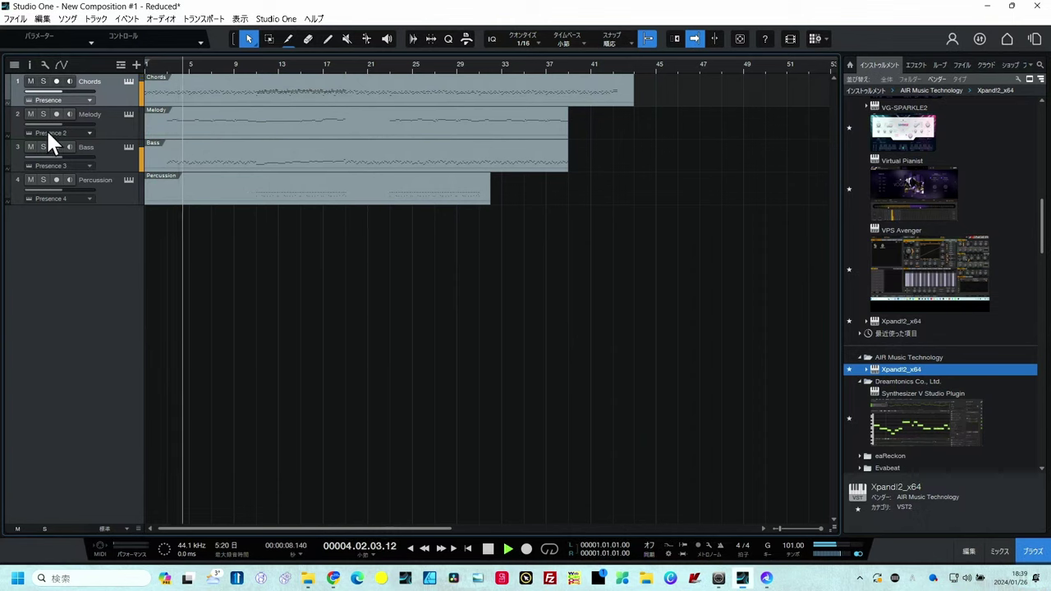
Step: Set the track volumes to about -0.7 dB for Melody, -7.0 dB for Chords and -0.7 dB for Bass
mouse_move(58, 130)
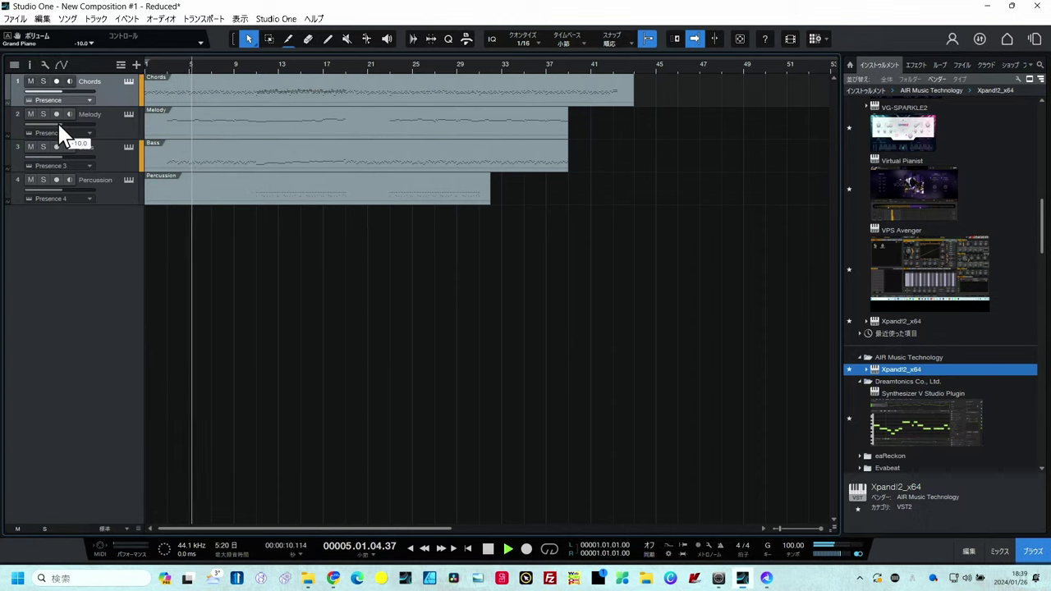
left_click_drag(59, 128, 75, 128)
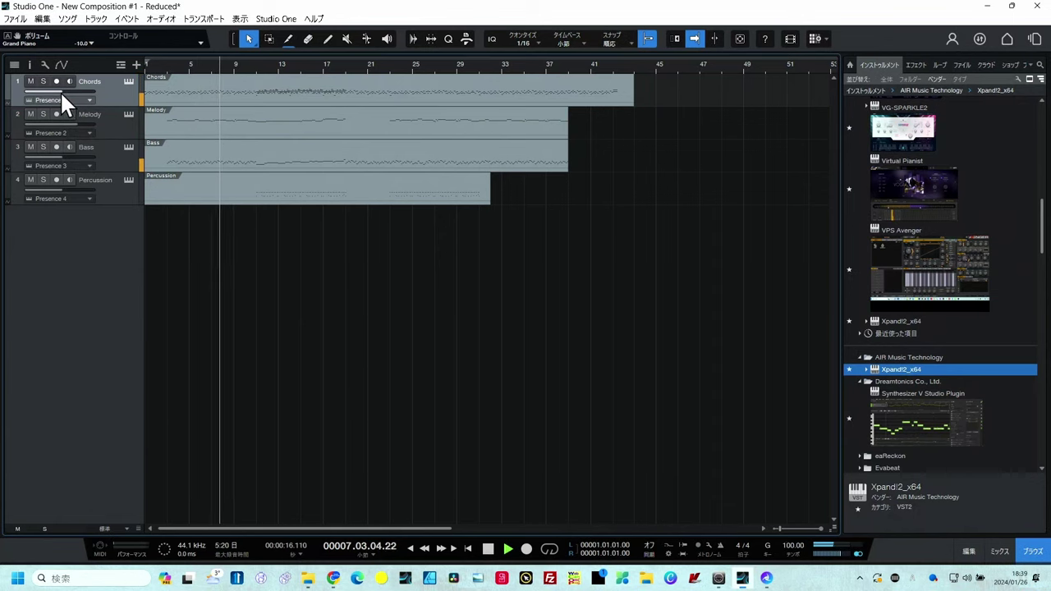
left_click_drag(60, 92, 68, 96)
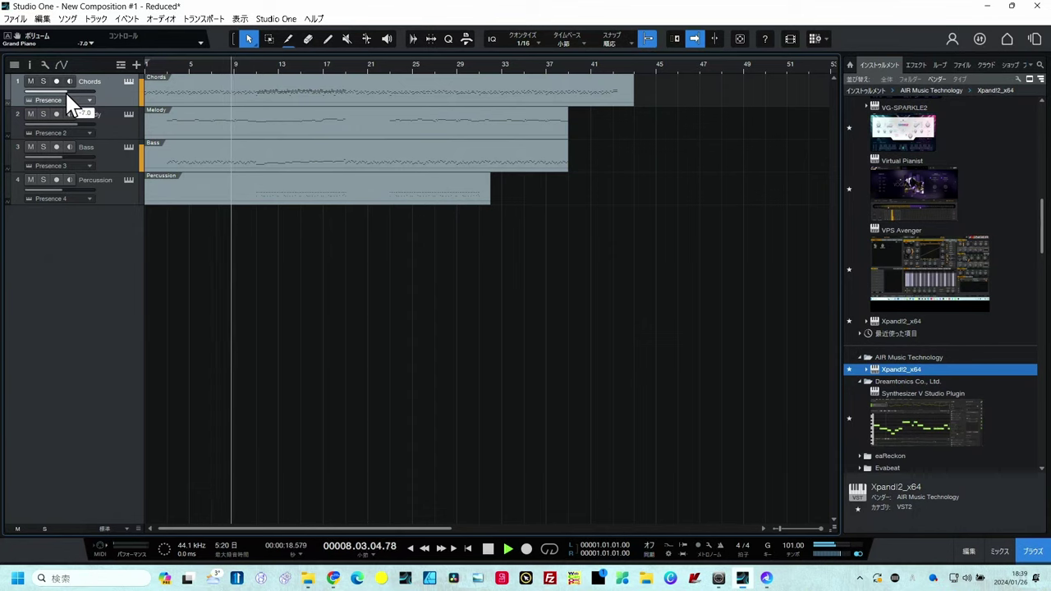
left_click(61, 155)
left_click_drag(61, 155, 76, 154)
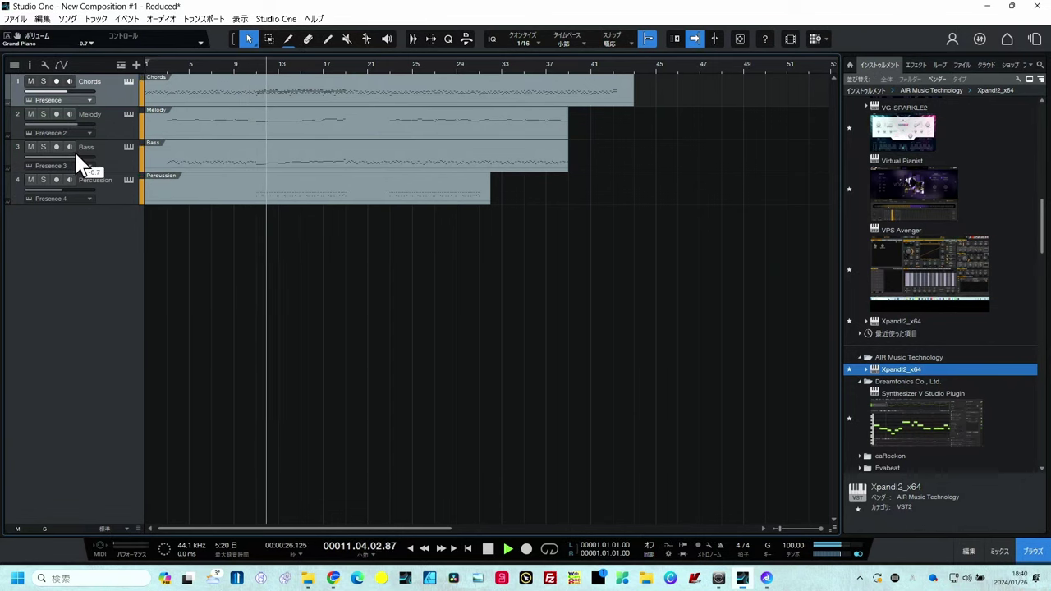
Step: Balance the Percussion volume to about -2.7 dB and the Chords volume to about -8.7 dB, and stop playback
left_click(62, 189)
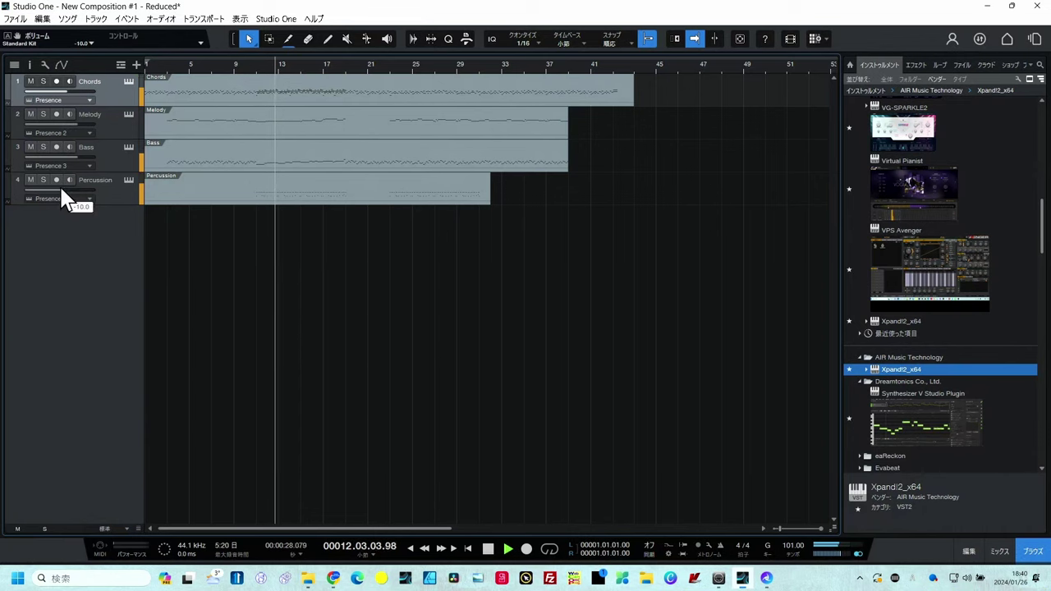
left_click_drag(62, 189, 70, 194)
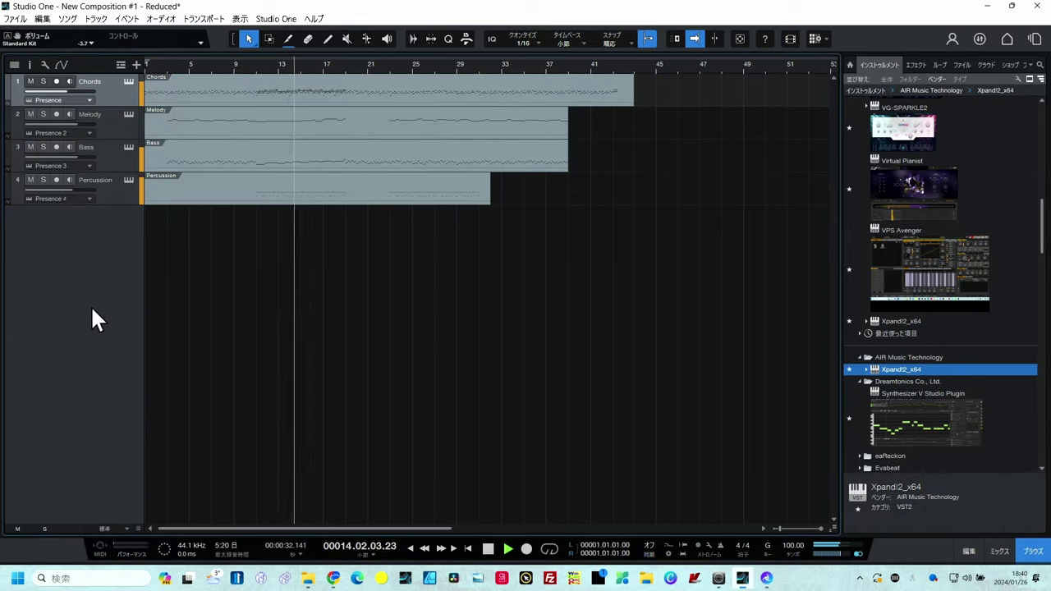
left_click(62, 91)
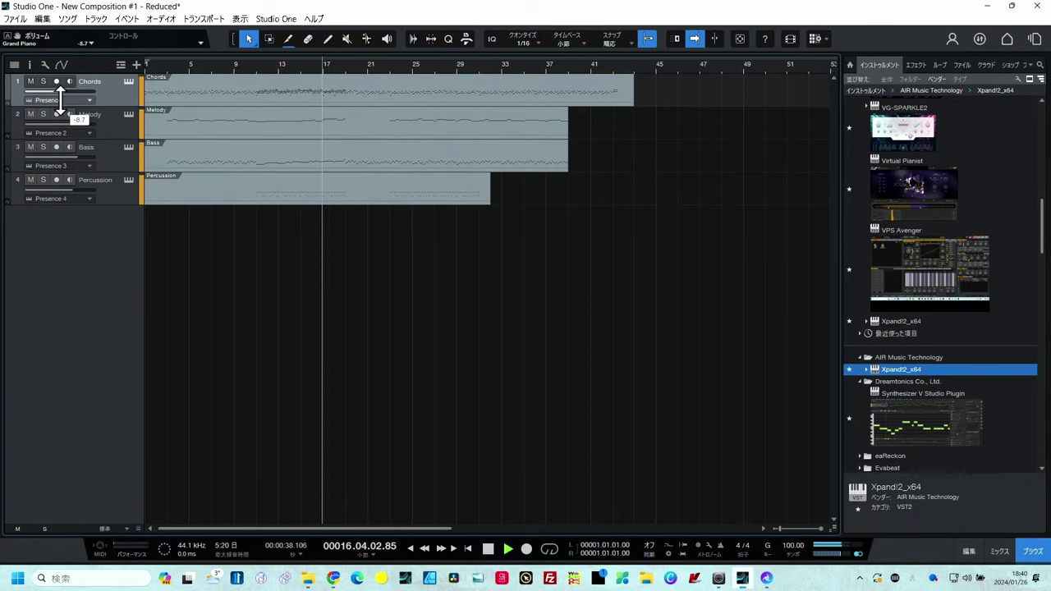
left_click(75, 199)
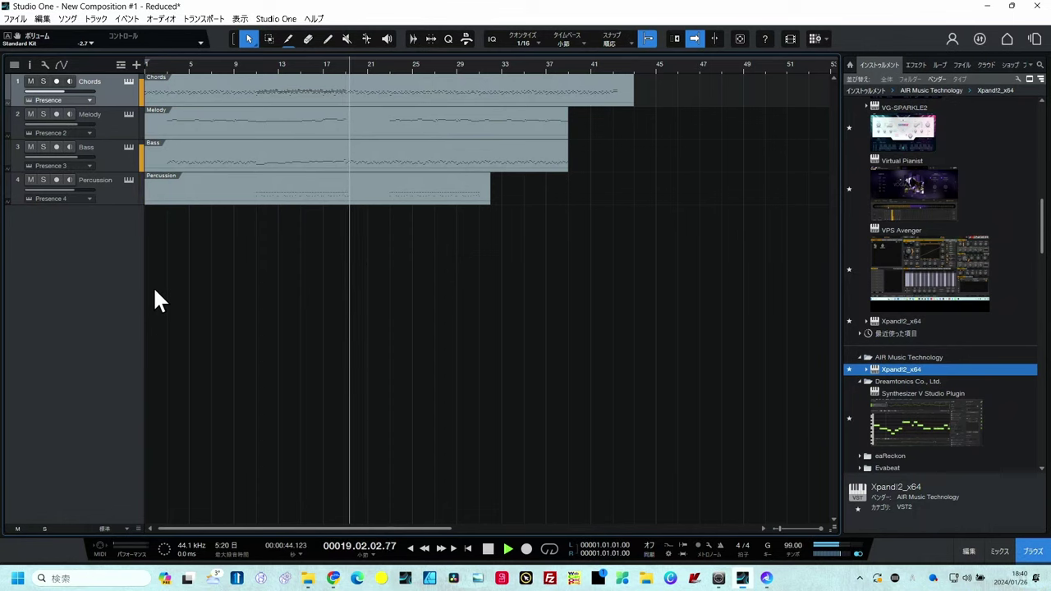
key("space")
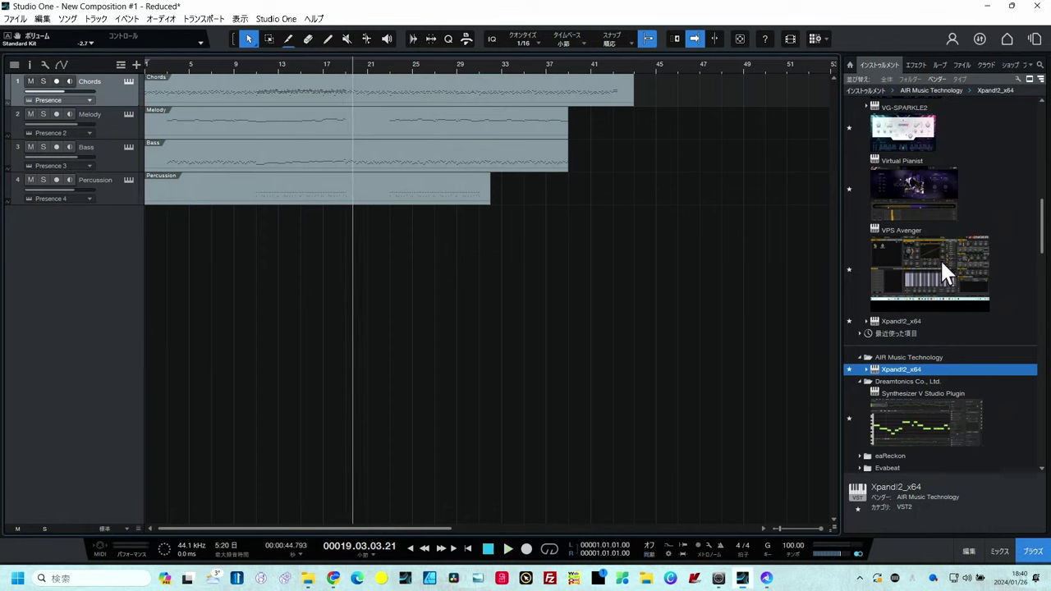
Step: Replace the Percussion track's Presence instrument with UJAM's VD-DEEP
scroll(940, 258, "down", 2)
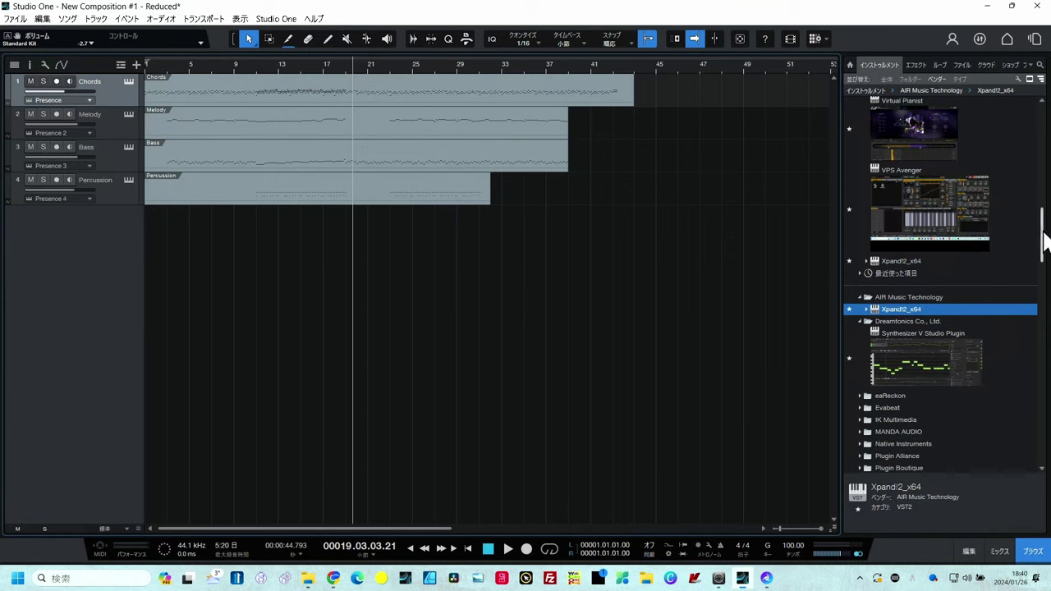
scroll(945, 246, "down", 15)
left_click(897, 172)
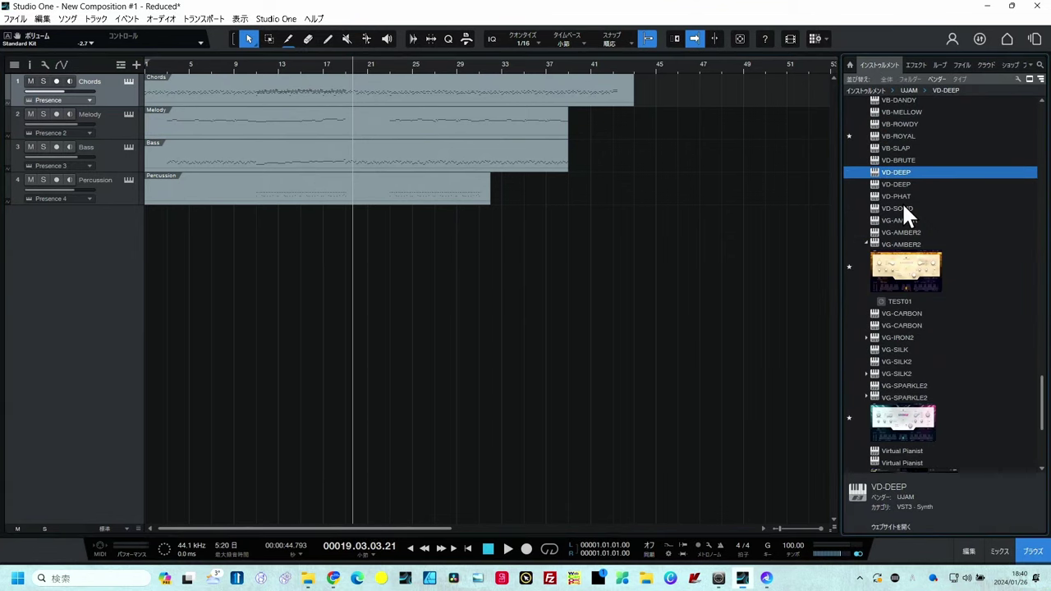
left_click_drag(902, 181, 118, 197)
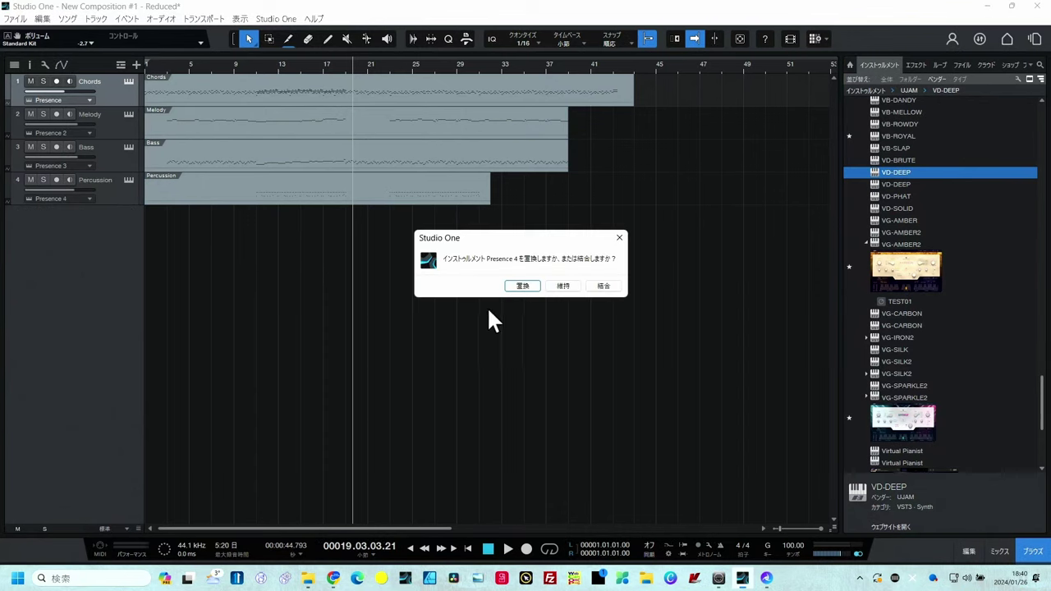
left_click(520, 287)
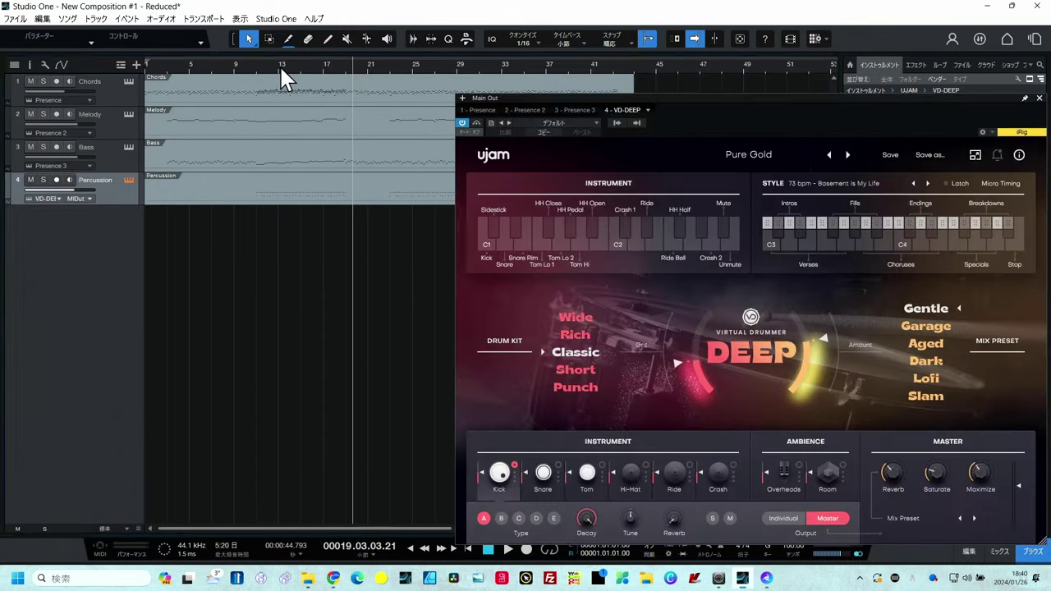
Step: Audition the song with VD-DEEP, raise its master volume to about +9.4 dB and close the instrument window
key("space")
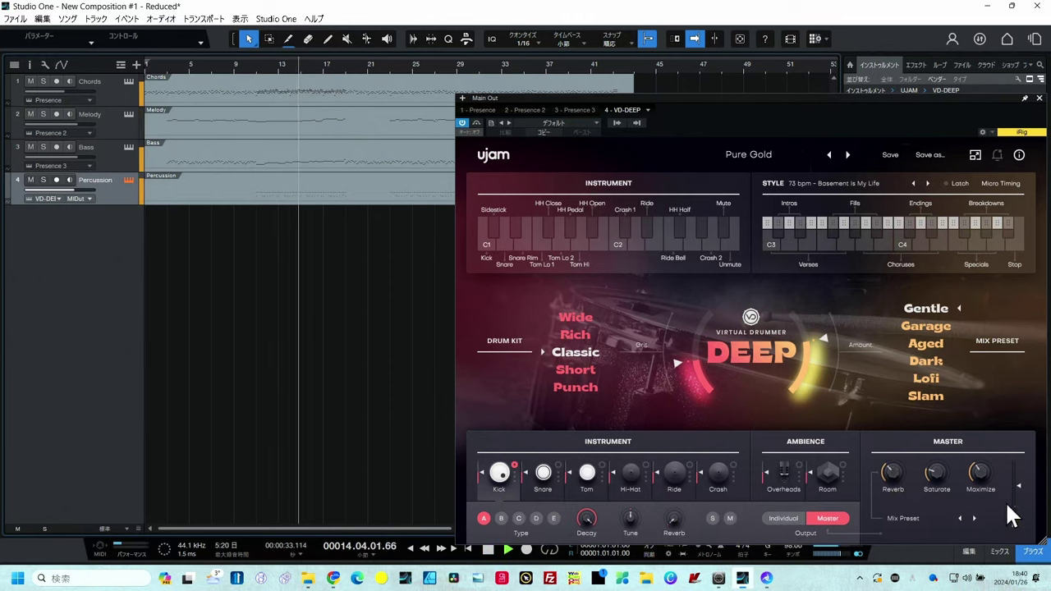
left_click_drag(1023, 495, 1023, 485)
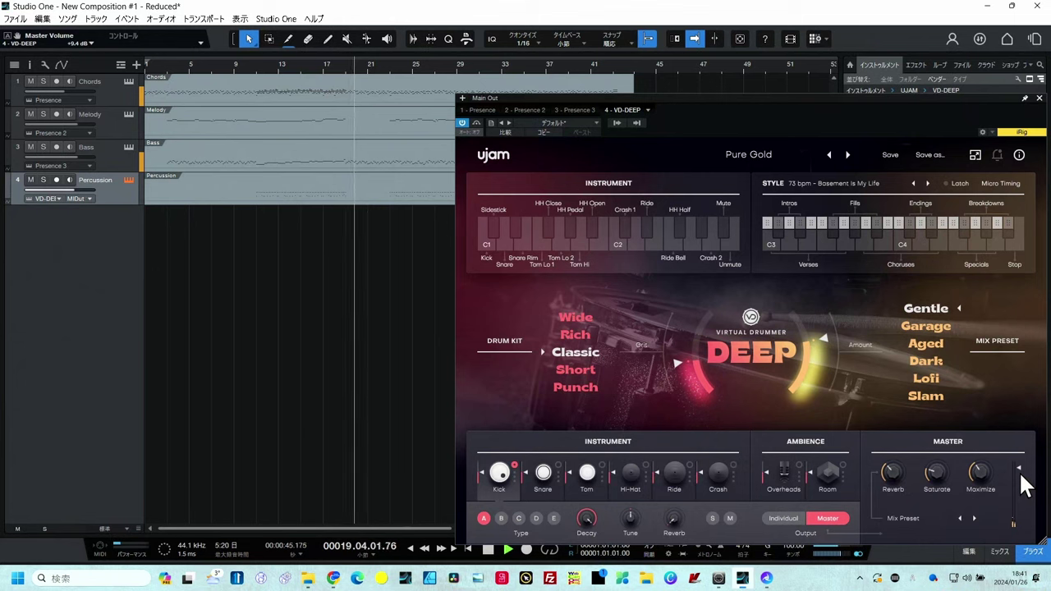
left_click_drag(951, 98, 806, 149)
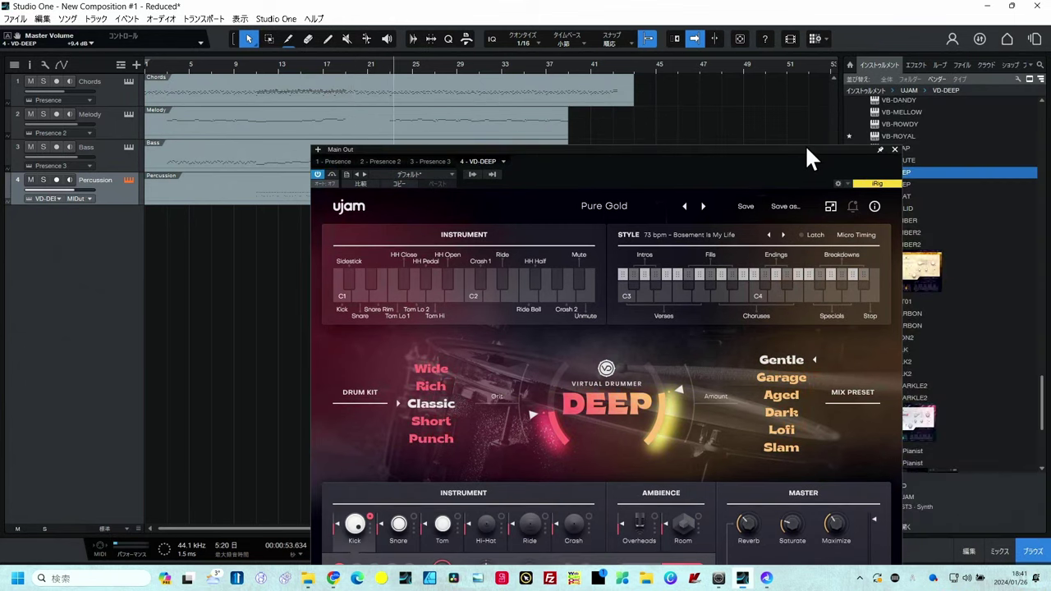
left_click(894, 150)
Step: Replace the Percussion track's instrument with UJAM's BM-KANDY and close the instrument window
scroll(942, 401, "up", 5)
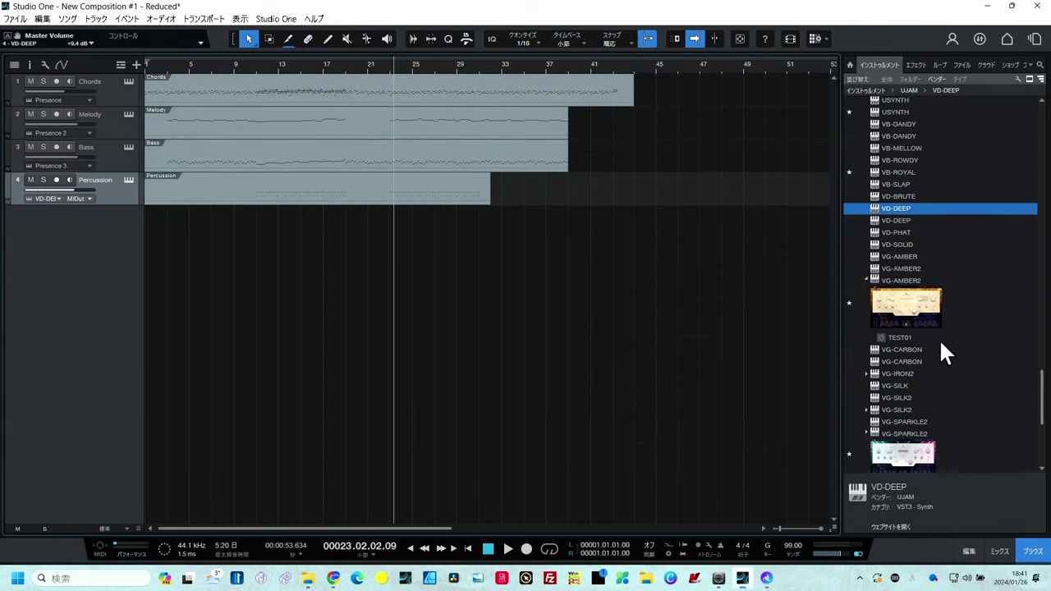
scroll(931, 189, "up", 1)
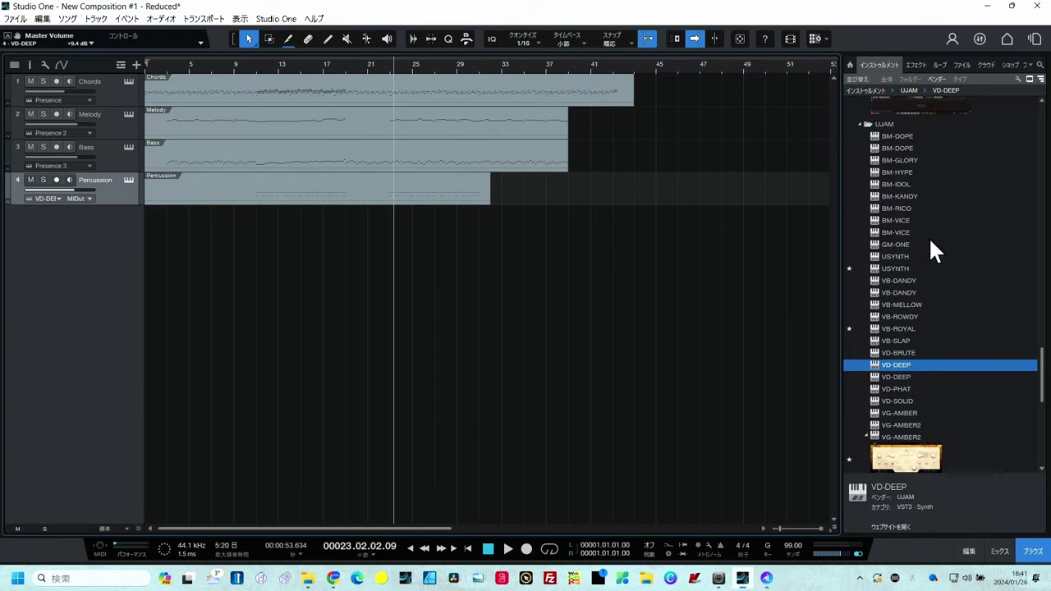
left_click(900, 196)
left_click_drag(900, 196, 117, 189)
key("Return")
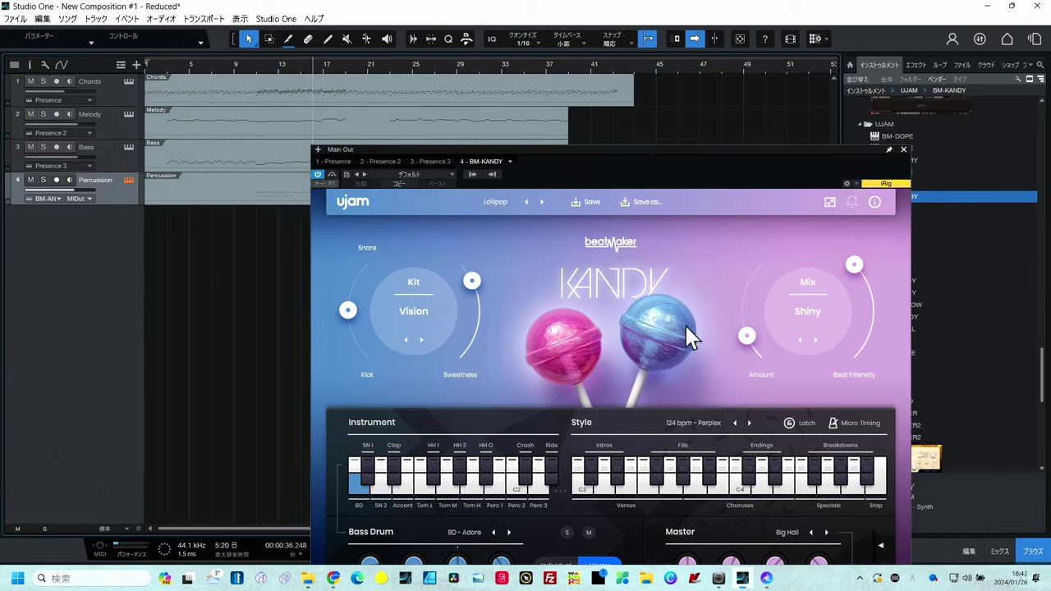
left_click(903, 150)
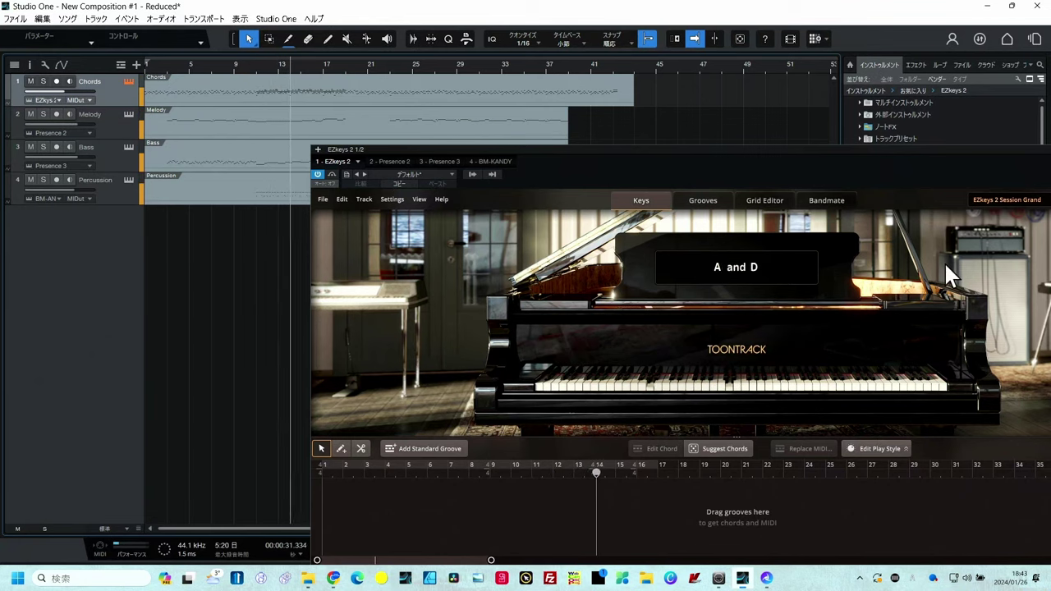
Step: Switch EZkeys 2 on the Chords track to the Electric R-MK I library and play the song from about bar 10
left_click(1011, 199)
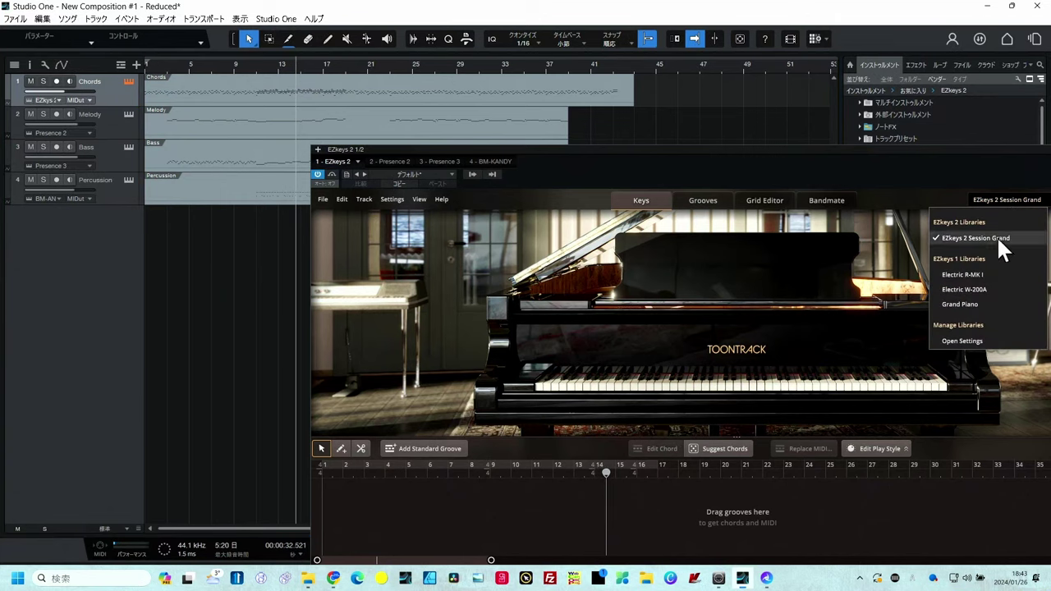
left_click(978, 274)
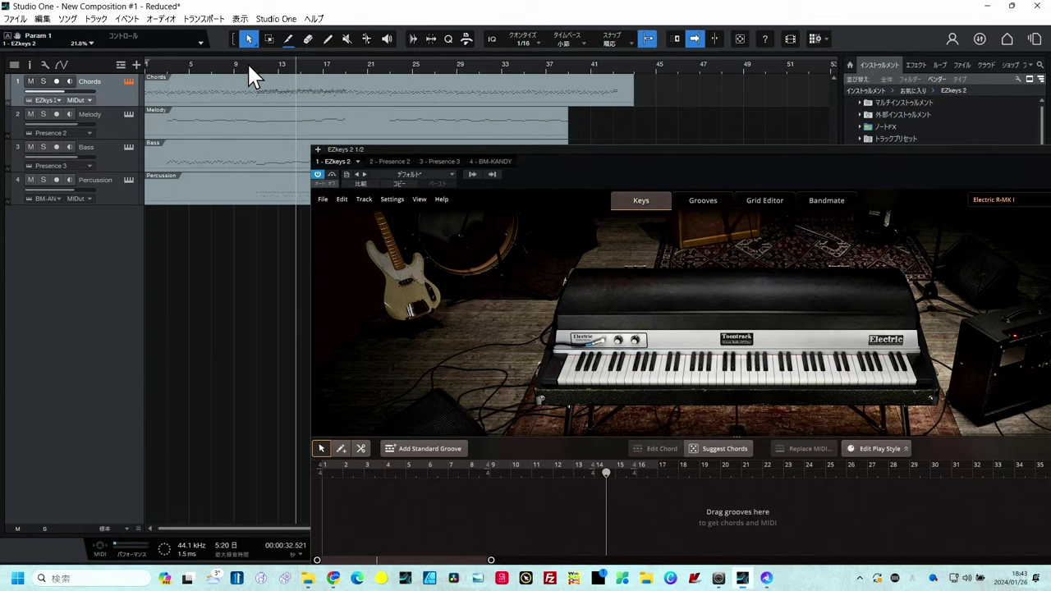
left_click(249, 66)
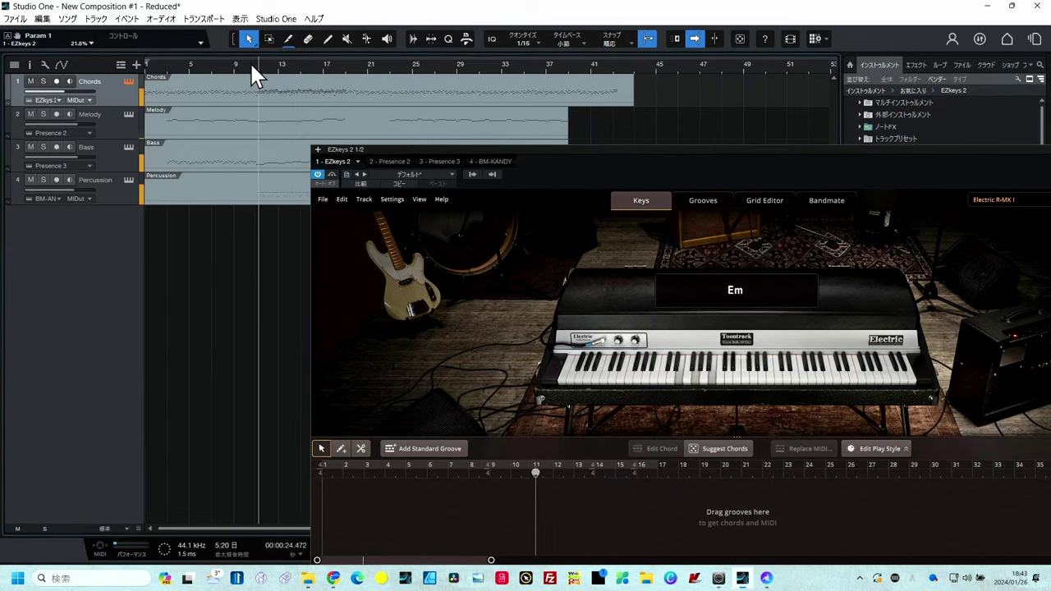
Step: Solo the Chords track to set its volume to +1.0 dB, unsolo it and close the EZkeys 2 window
left_click(43, 82)
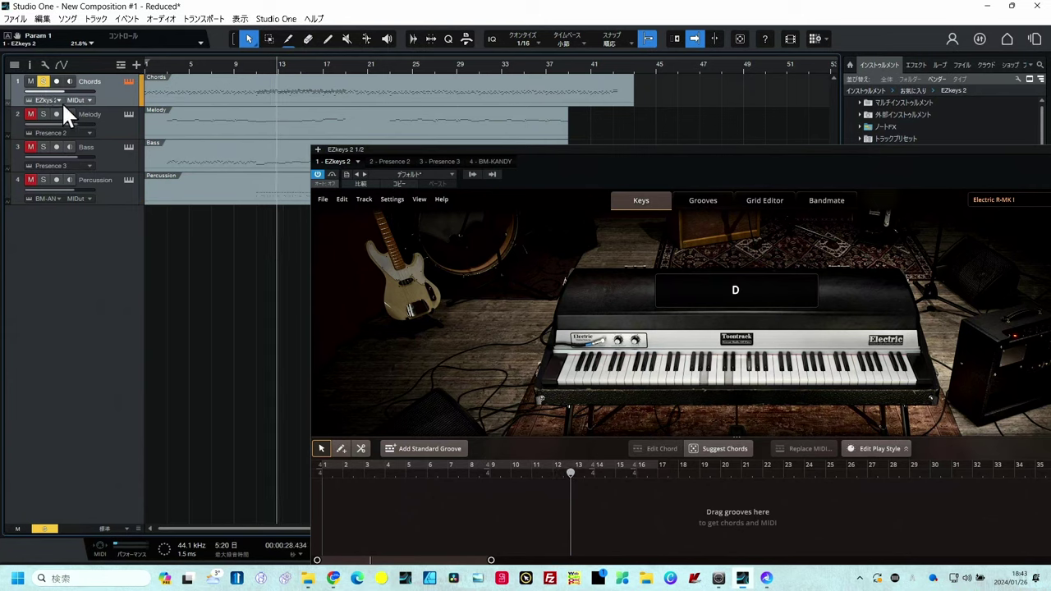
mouse_move(71, 97)
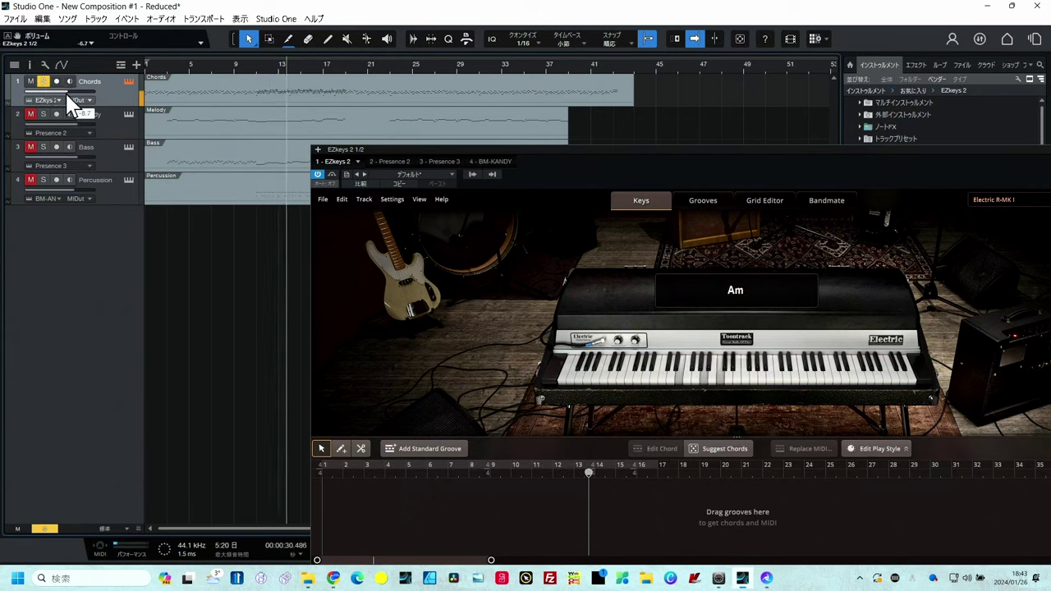
left_click_drag(72, 97, 80, 101)
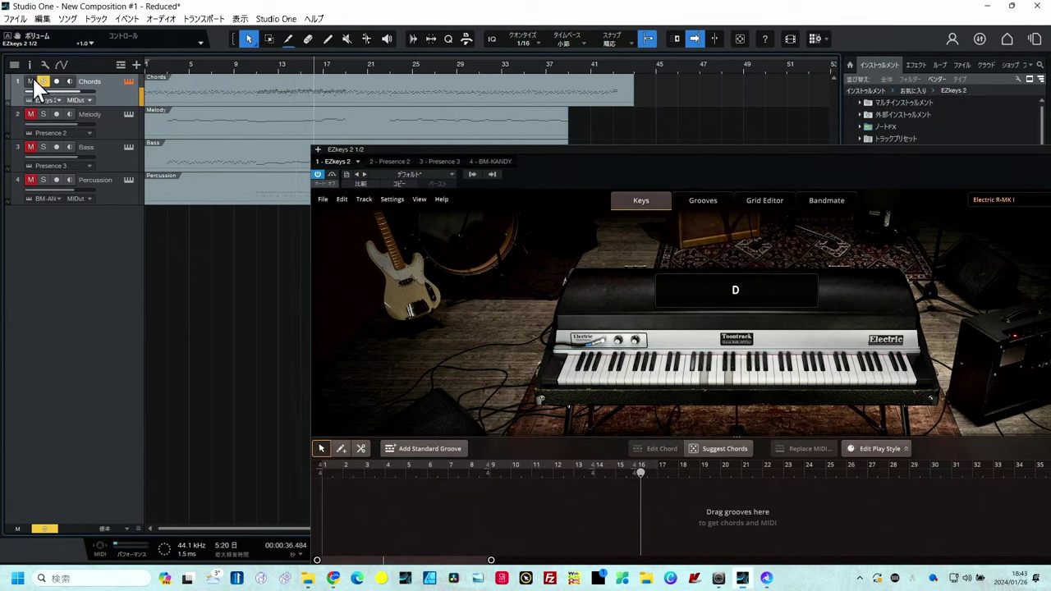
left_click(44, 81)
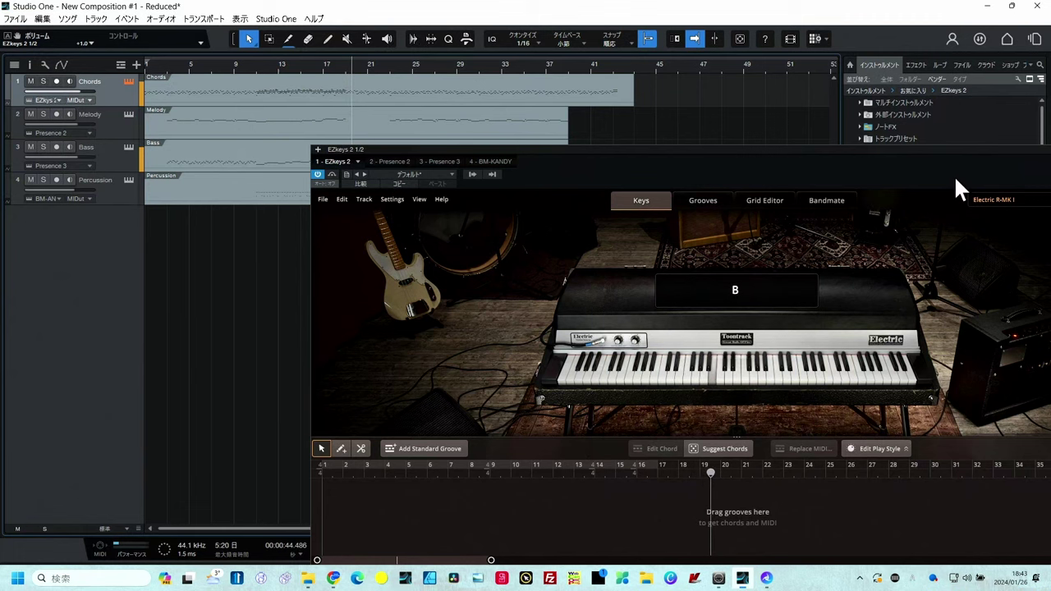
left_click_drag(934, 151, 774, 179)
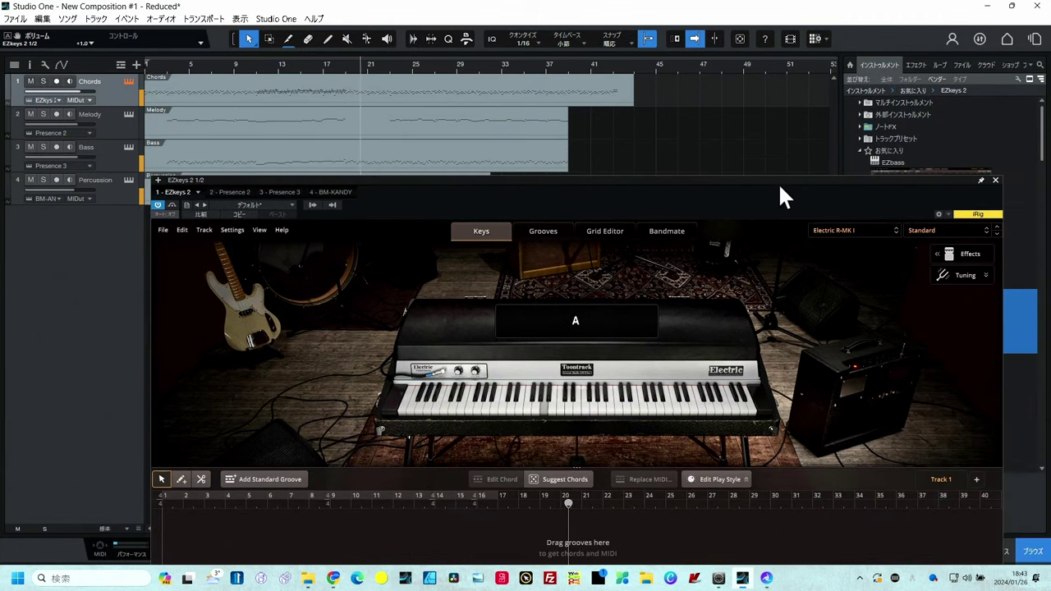
left_click(997, 180)
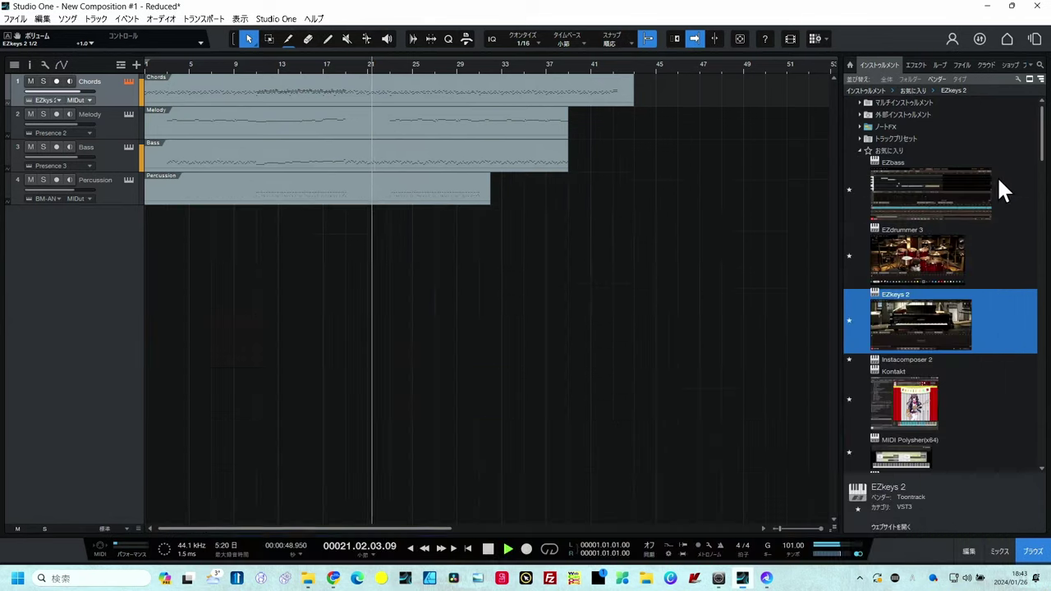
Step: Select the Melody track, play the song, and set the volumes to +2.7 dB for Chords and +1.0 dB for Melody
left_click(108, 128)
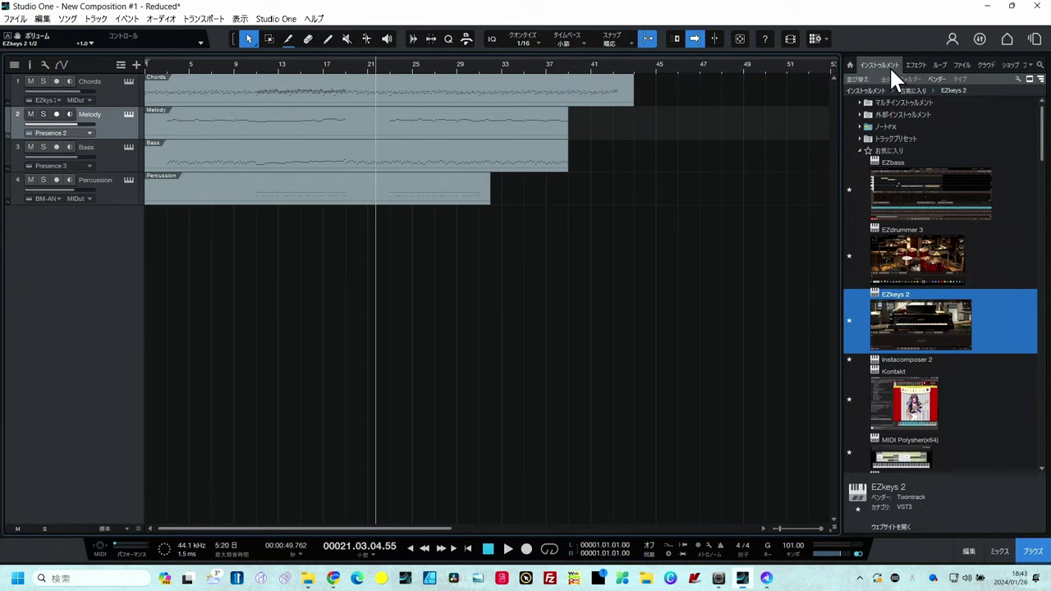
key("space")
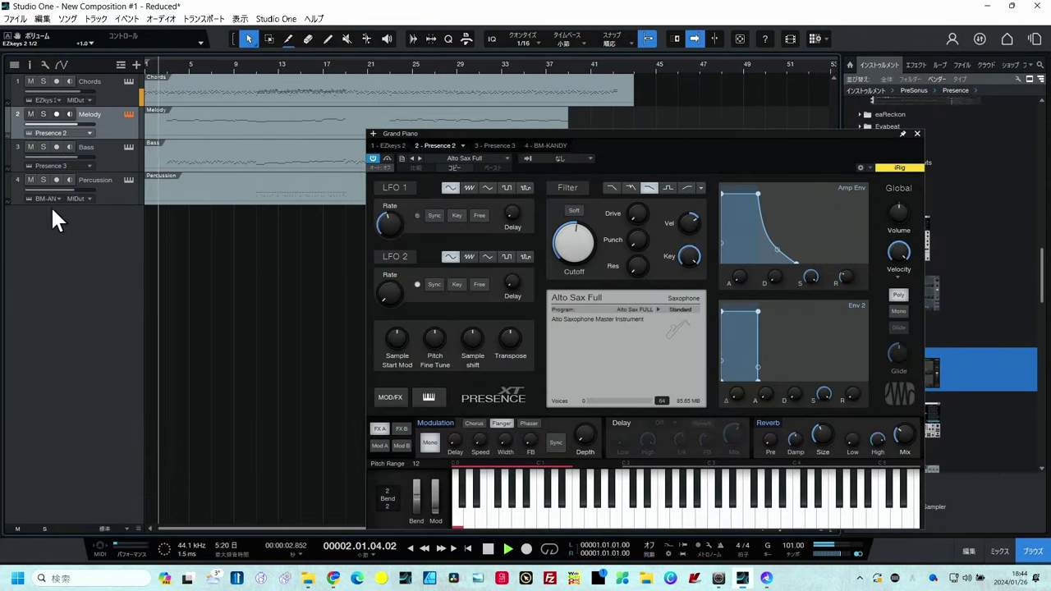
left_click_drag(78, 91, 82, 101)
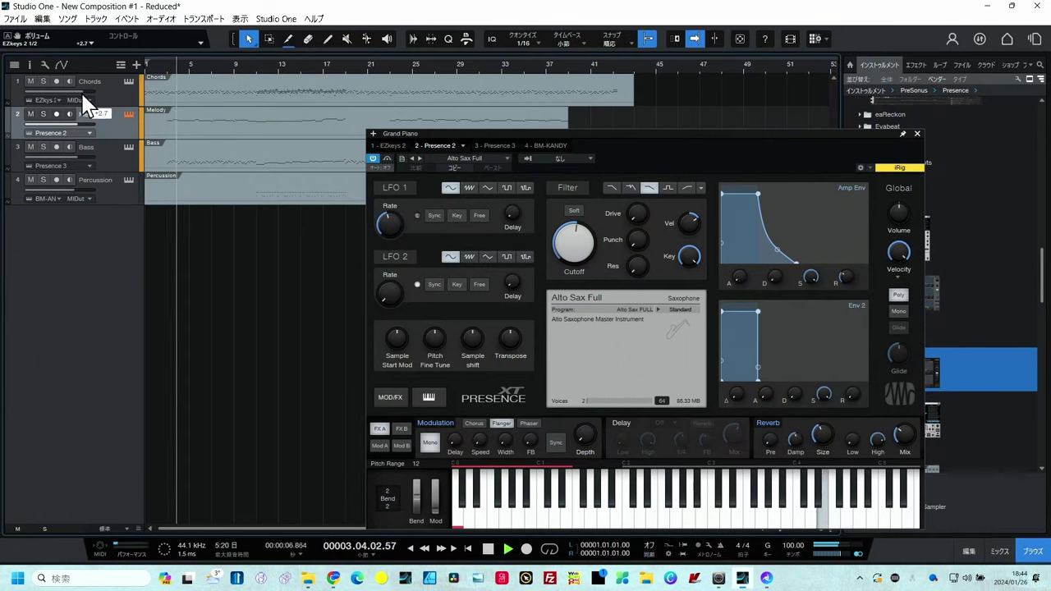
left_click(77, 119)
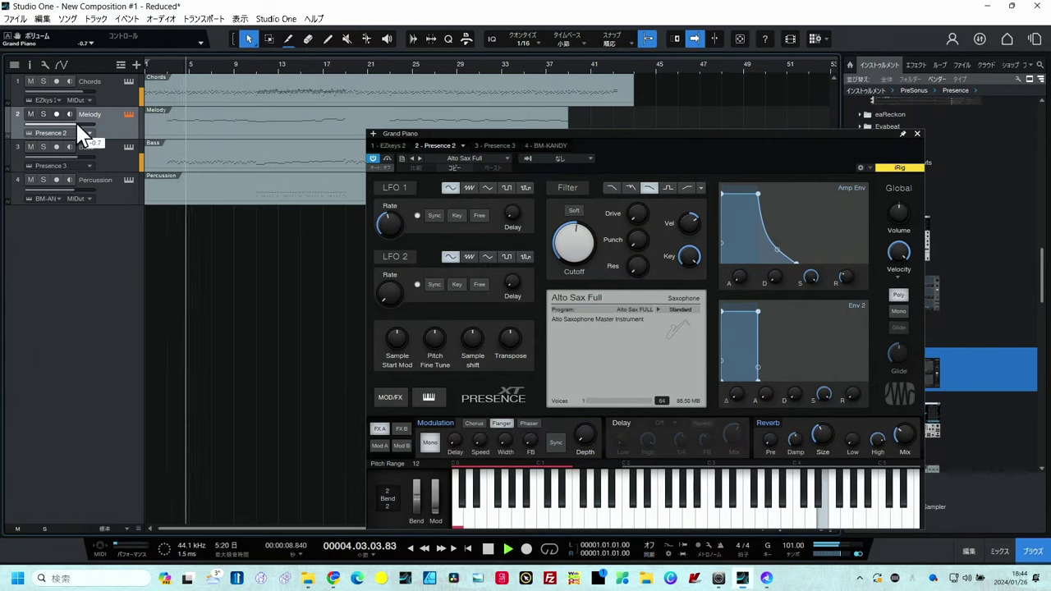
left_click_drag(80, 131, 82, 136)
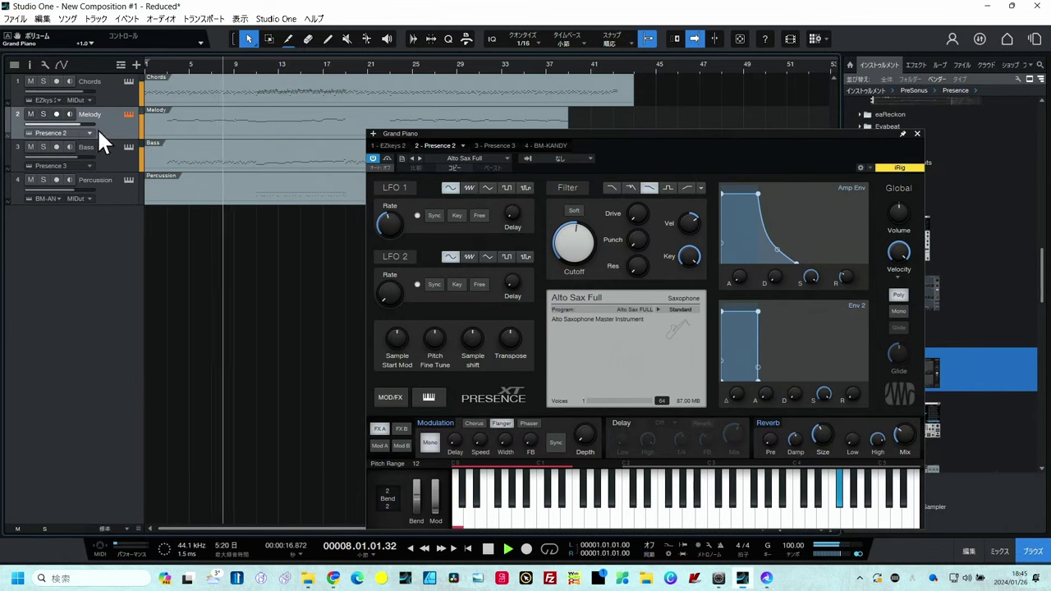
Step: Move the Presence window off the tracks, open the Melody event's transpose options, and replay the song from about bar 2
left_click_drag(525, 136, 531, 213)
right_click(320, 128)
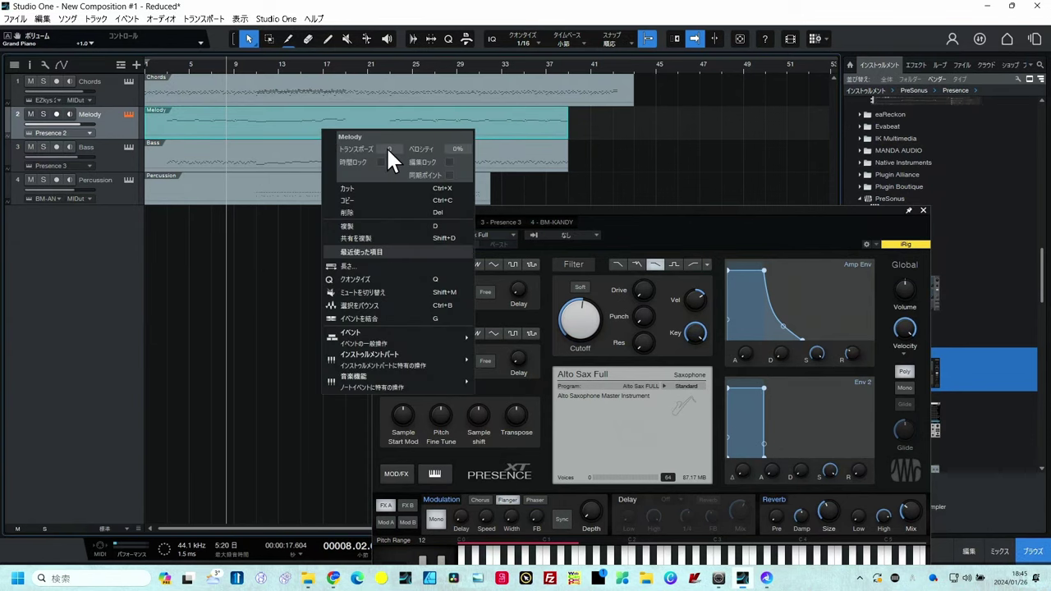
left_click(158, 66)
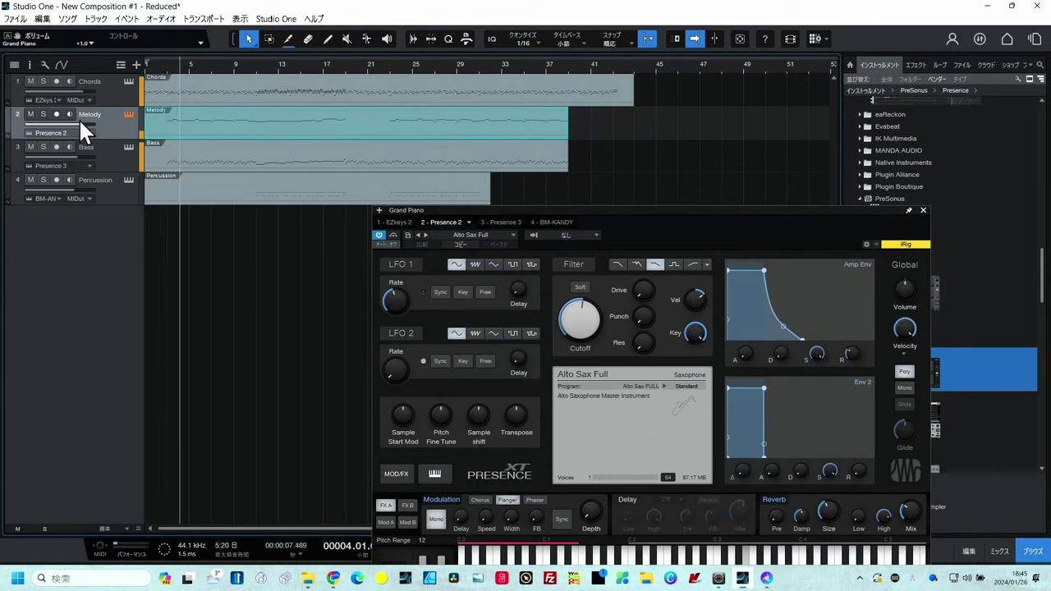
Step: Raise the Melody volume to +3.7 dB and slightly lower the Bass volume
mouse_move(80, 129)
left_click_drag(81, 129, 84, 129)
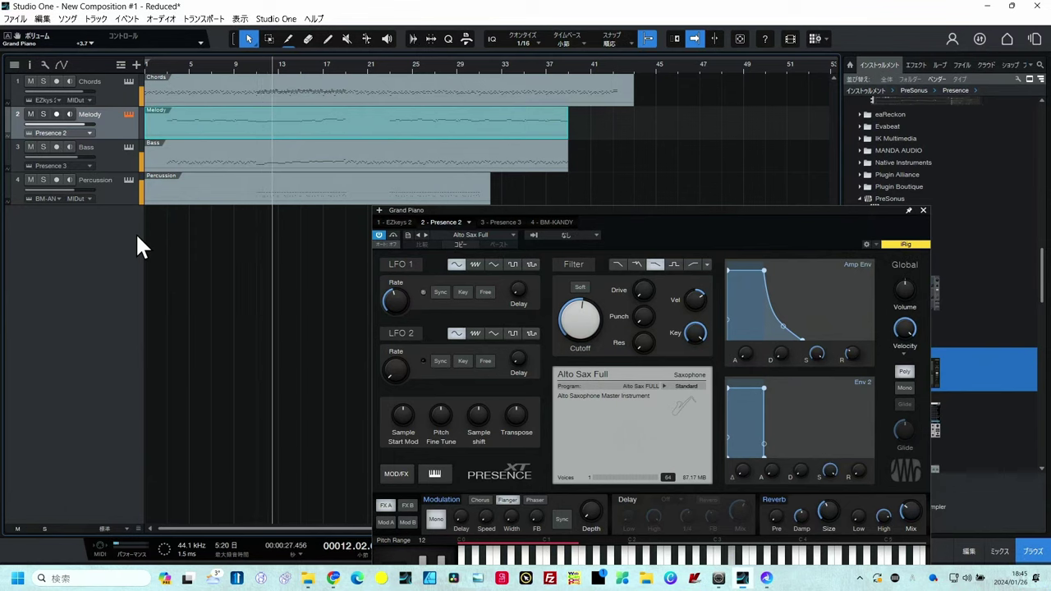
left_click_drag(79, 161, 76, 161)
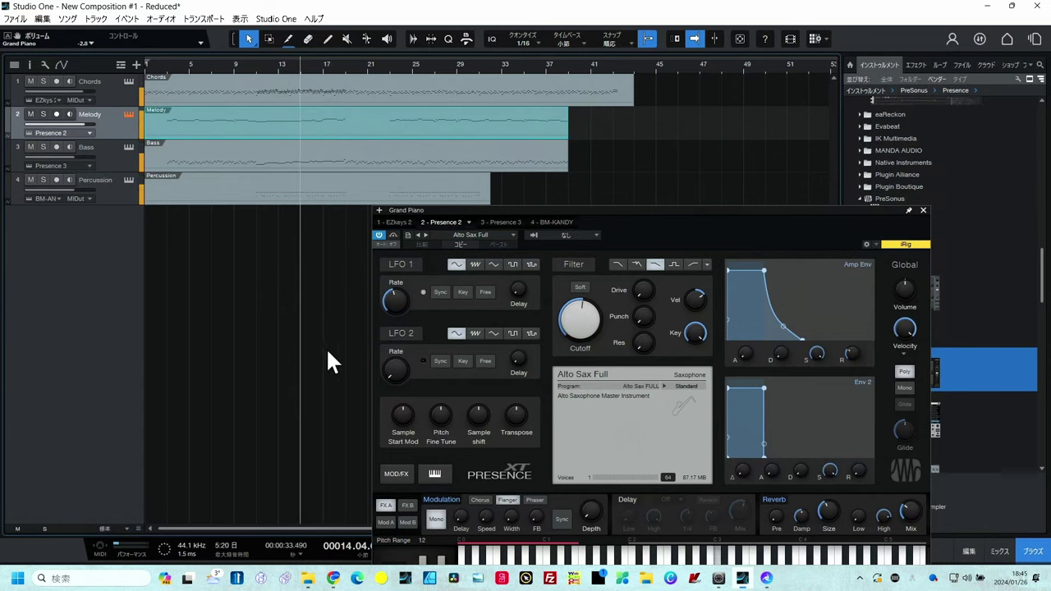